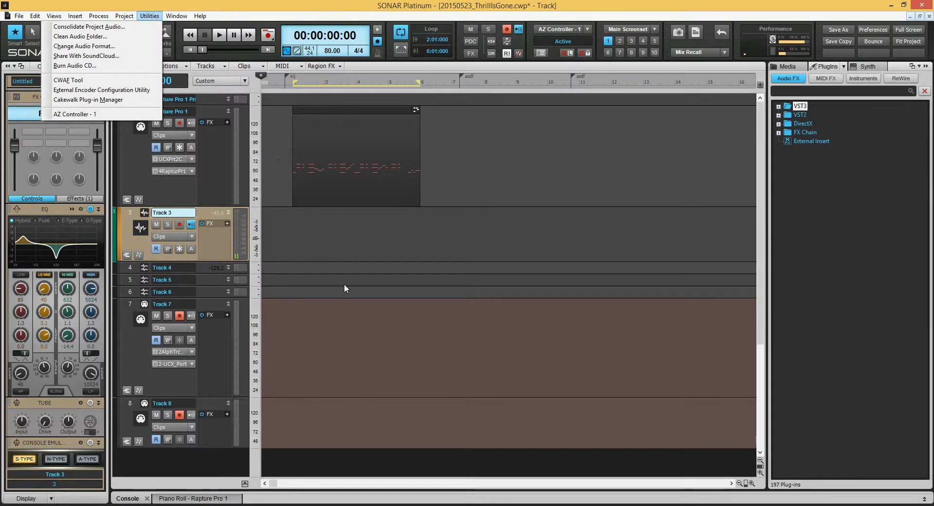
- Review the MIDI device and control surface settings in Preferences, then cancel the dialog
{"action": "key", "text": "p"}
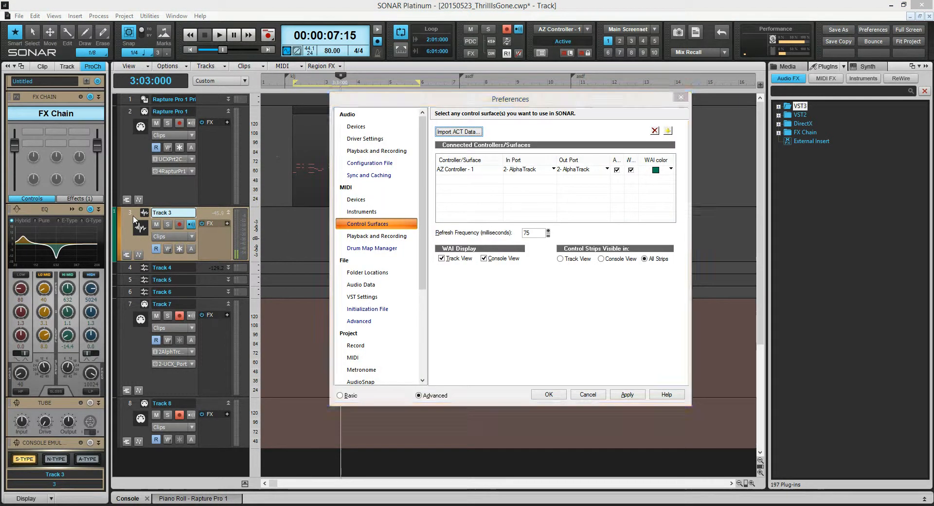
{"action": "left_click", "coordinate": [360, 199]}
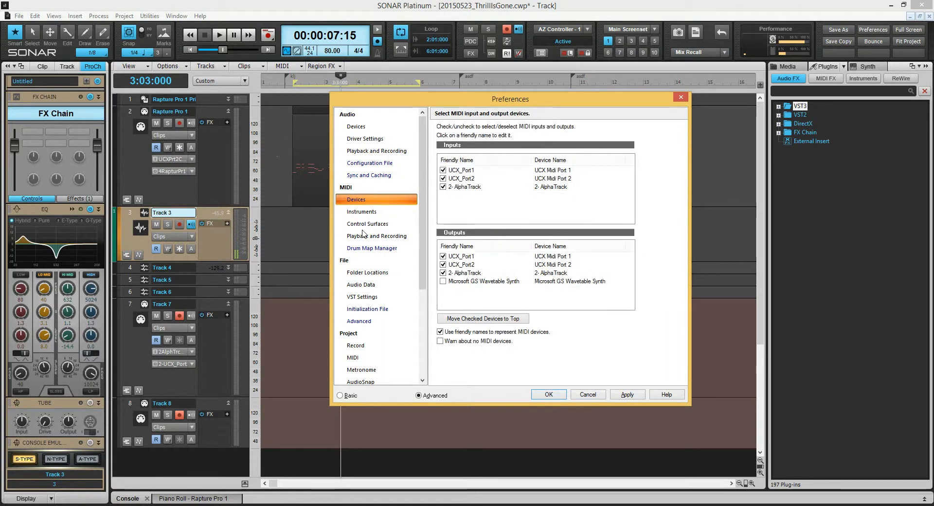
{"action": "left_click", "coordinate": [367, 224]}
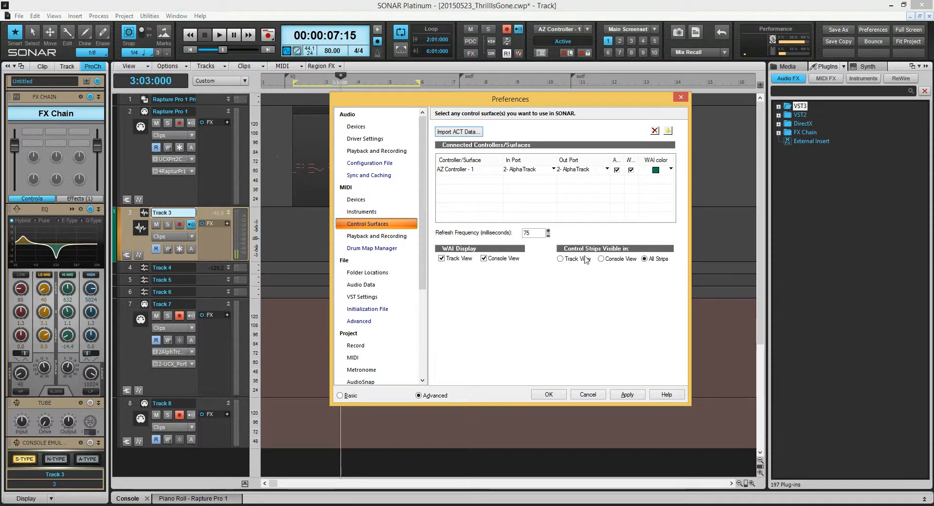
{"action": "left_click", "coordinate": [584, 396]}
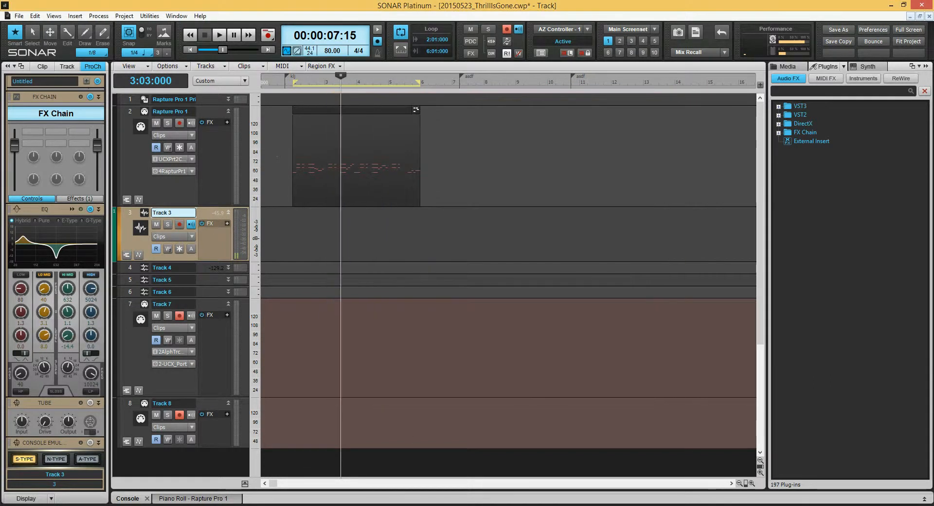
- Switch to the browser to view the AZSlow test version download page, then return to the project
{"action": "left_click", "coordinate": [153, 471]}
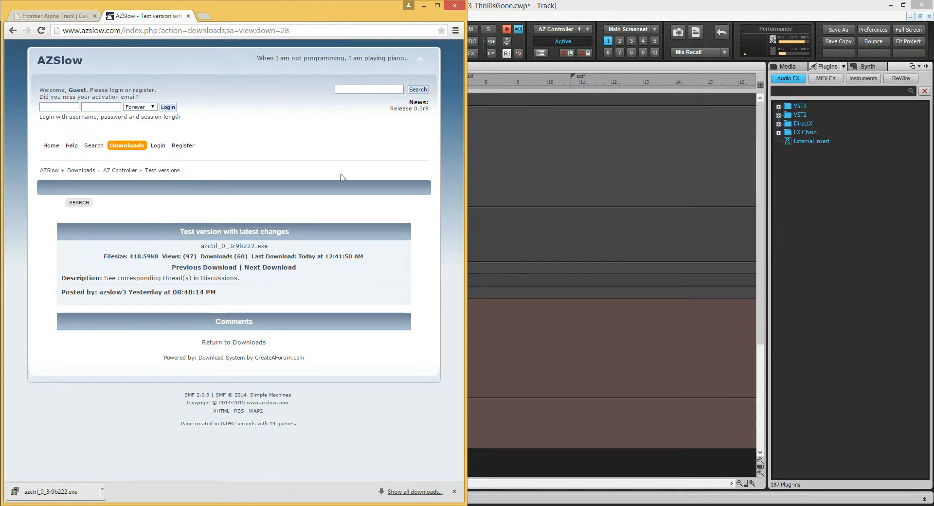
{"action": "left_click", "coordinate": [337, 33]}
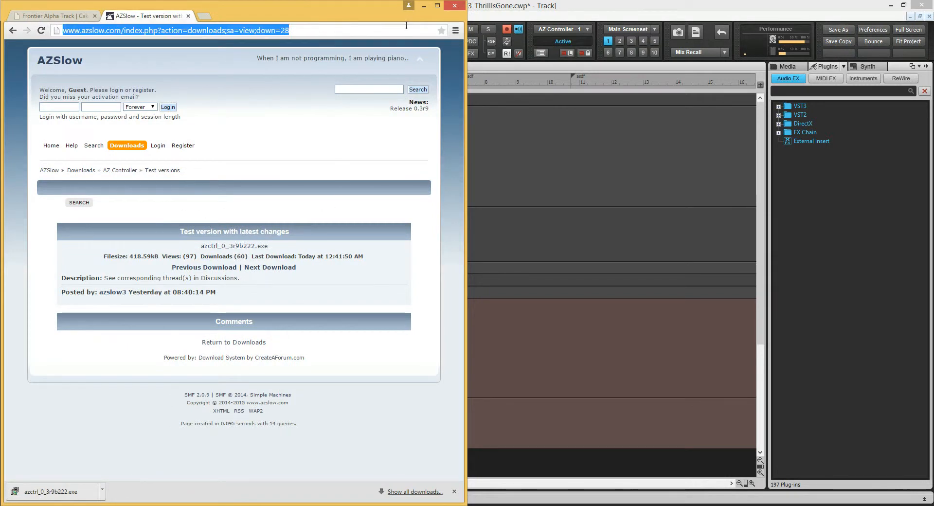
{"action": "left_click", "coordinate": [526, 12]}
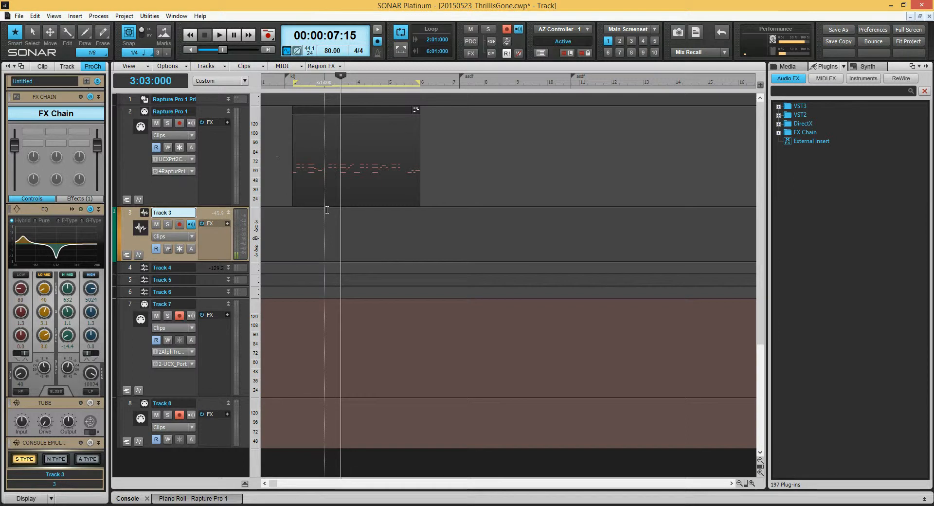
- Open the AZ Controller utility and create an AlphaTrack preset with 5.0 coarse and 0.4 fine encoder resolution
{"action": "left_click", "coordinate": [149, 16]}
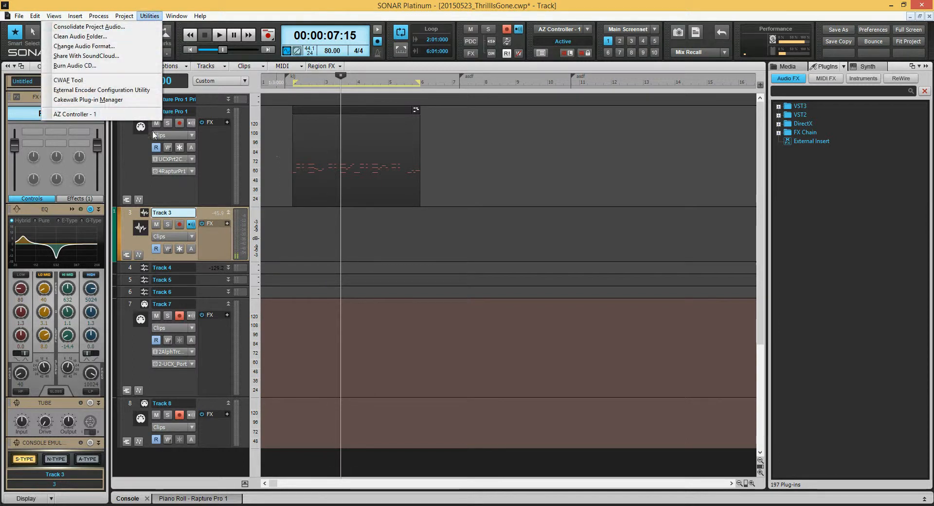
{"action": "left_click", "coordinate": [127, 116]}
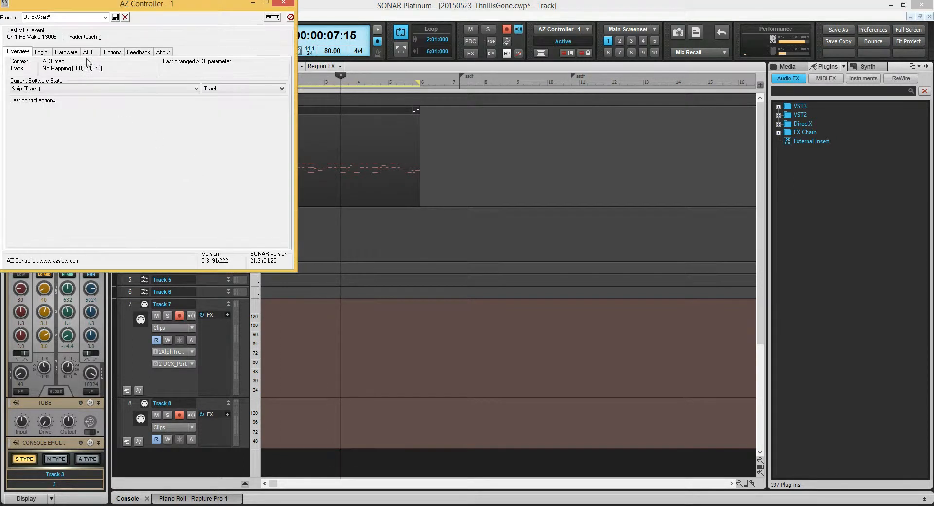
{"action": "left_click", "coordinate": [119, 52]}
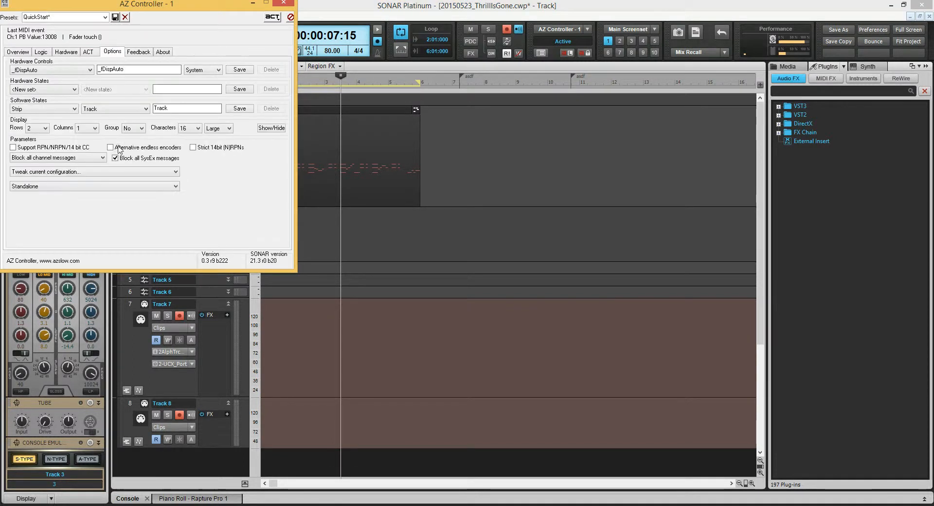
{"action": "left_click", "coordinate": [100, 173]}
{"action": "left_click", "coordinate": [94, 237]}
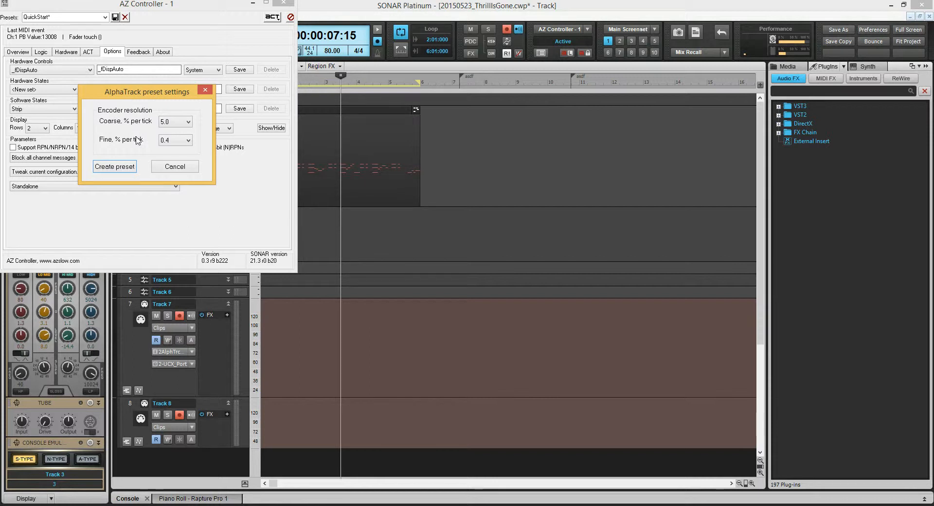
{"action": "left_click", "coordinate": [129, 170]}
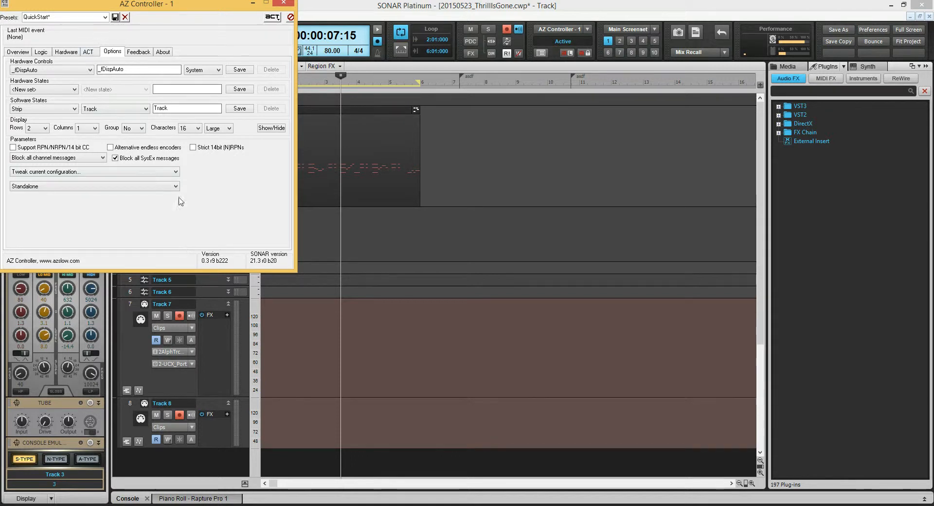
- Save the QuickStart preset, overwriting the existing one, and close the AZ Controller window
{"action": "left_click", "coordinate": [115, 17]}
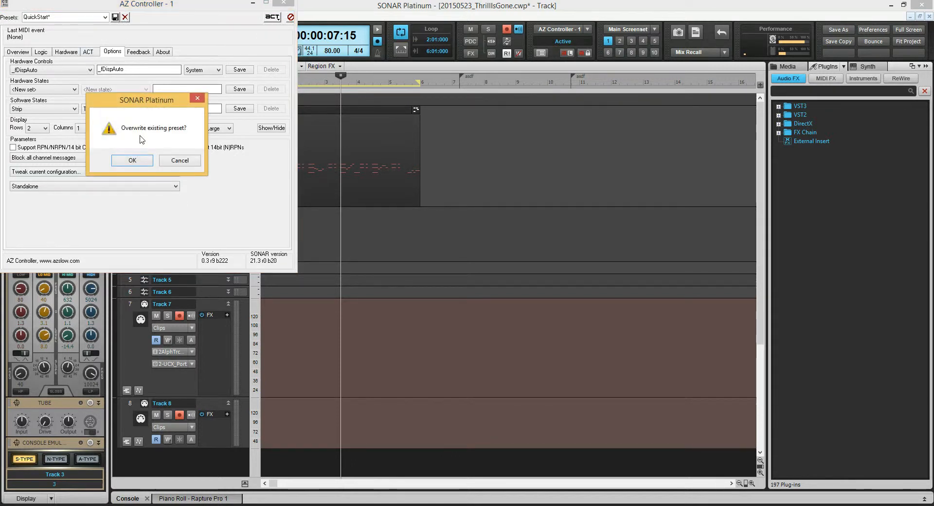
{"action": "left_click", "coordinate": [134, 161]}
{"action": "left_click", "coordinate": [289, 4]}
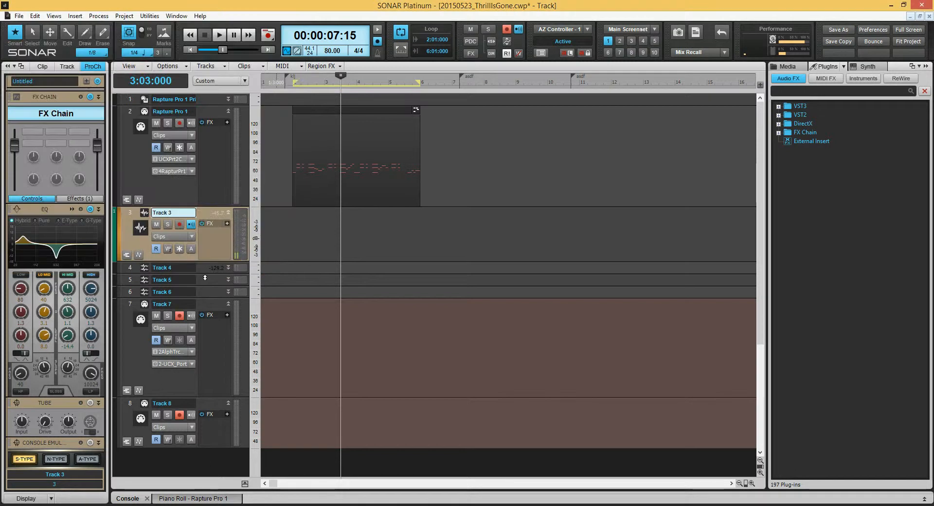
- Hide the ProChannel in the inspector and select Track 3
{"action": "left_click", "coordinate": [92, 66]}
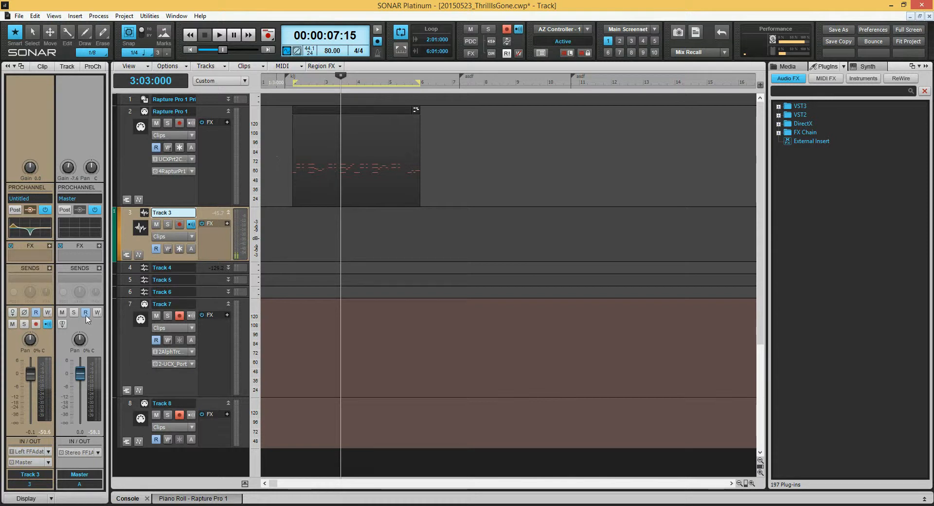
{"action": "left_click", "coordinate": [130, 213]}
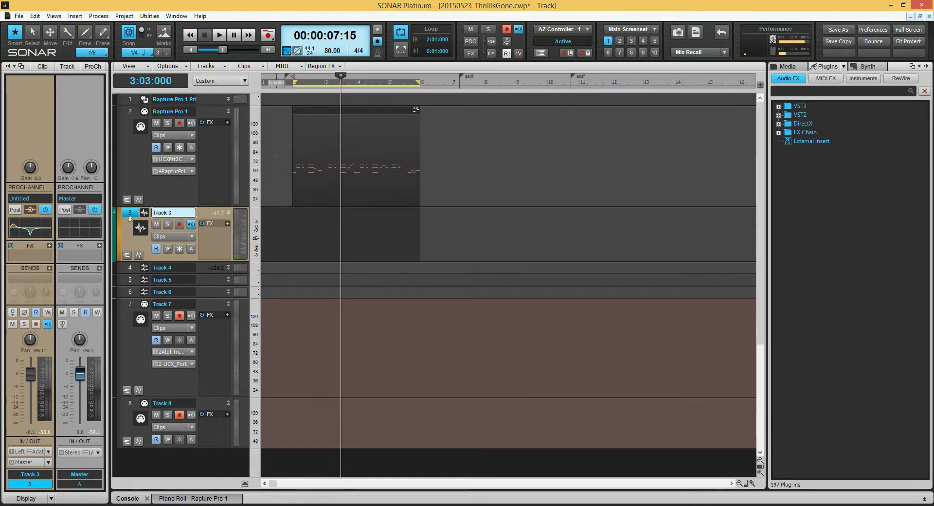
- Close SONAR and reopen the recent project 20150523_ThrillIsGone.cwp from the Quick Start dialog
{"action": "left_click", "coordinate": [926, 7]}
{"action": "left_click", "coordinate": [428, 281]}
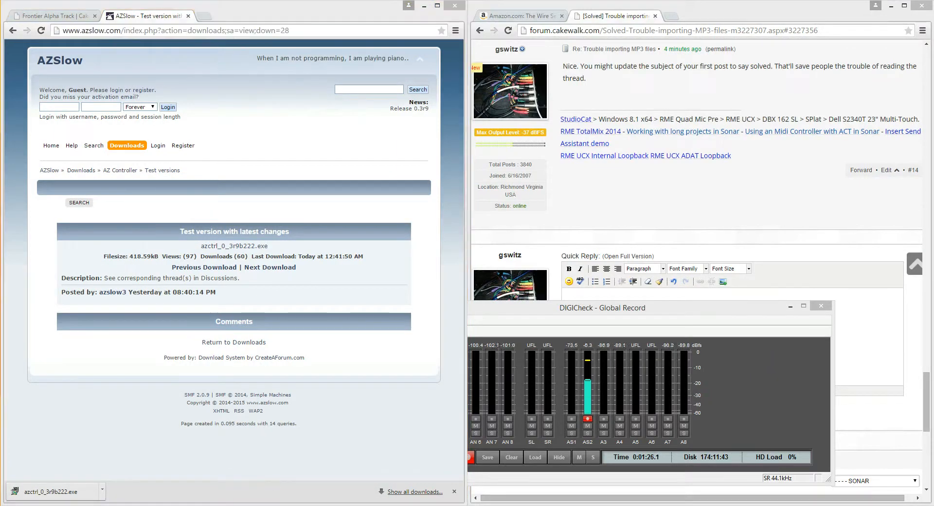
{"action": "left_click", "coordinate": [506, 268]}
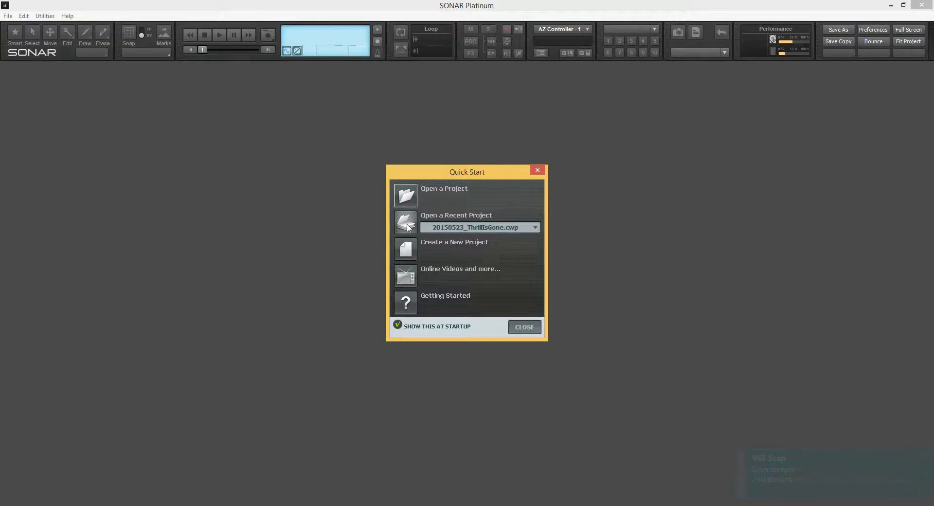
{"action": "left_click", "coordinate": [411, 225]}
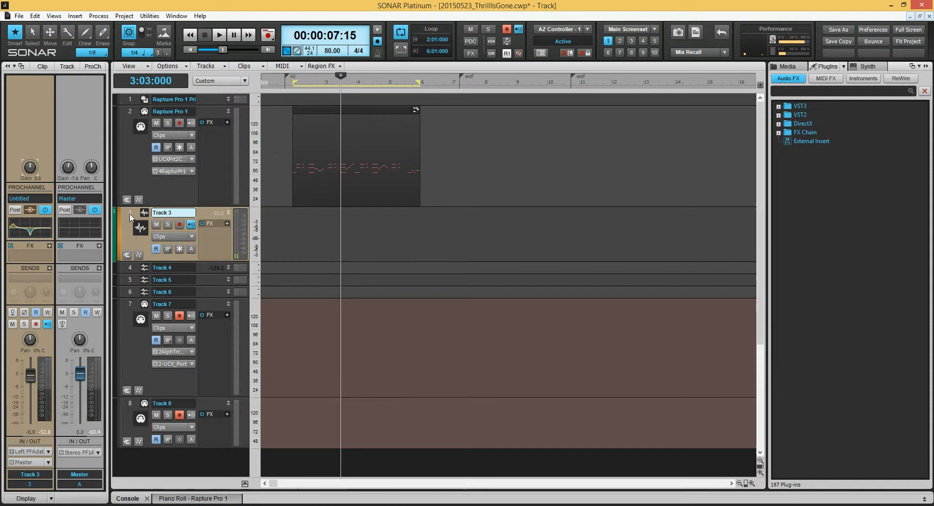
- Reselect Track 3 and toggle the ProChannel display on and off in the inspector
{"action": "left_click", "coordinate": [130, 215]}
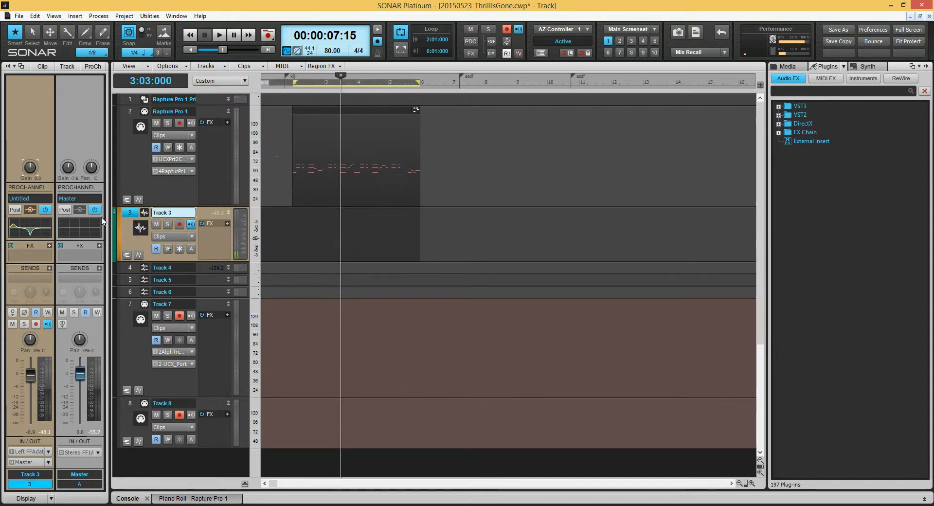
{"action": "left_click", "coordinate": [128, 214]}
{"action": "left_click", "coordinate": [94, 66]}
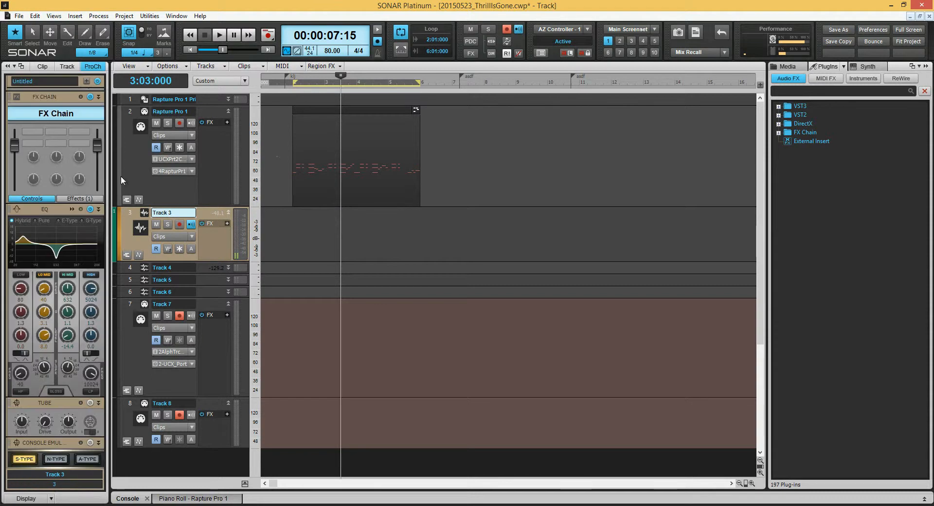
{"action": "left_click", "coordinate": [128, 216]}
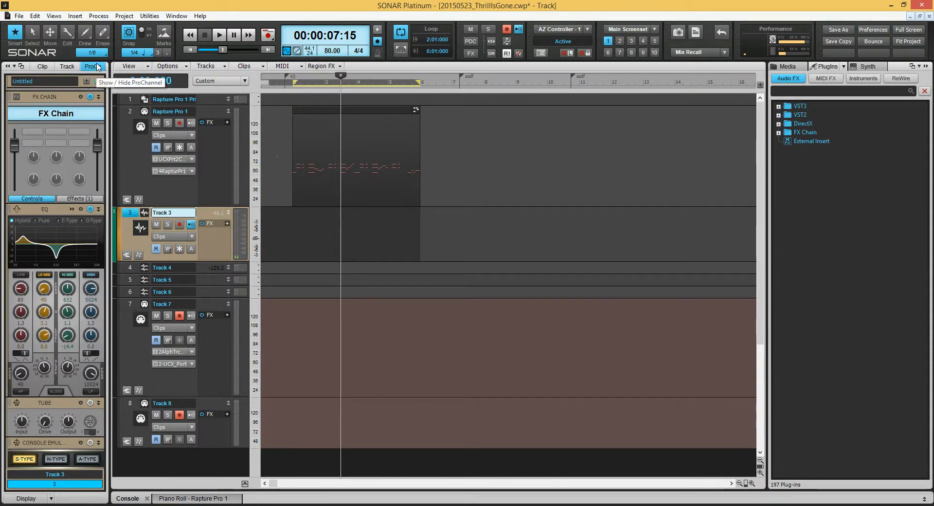
{"action": "left_click", "coordinate": [94, 67]}
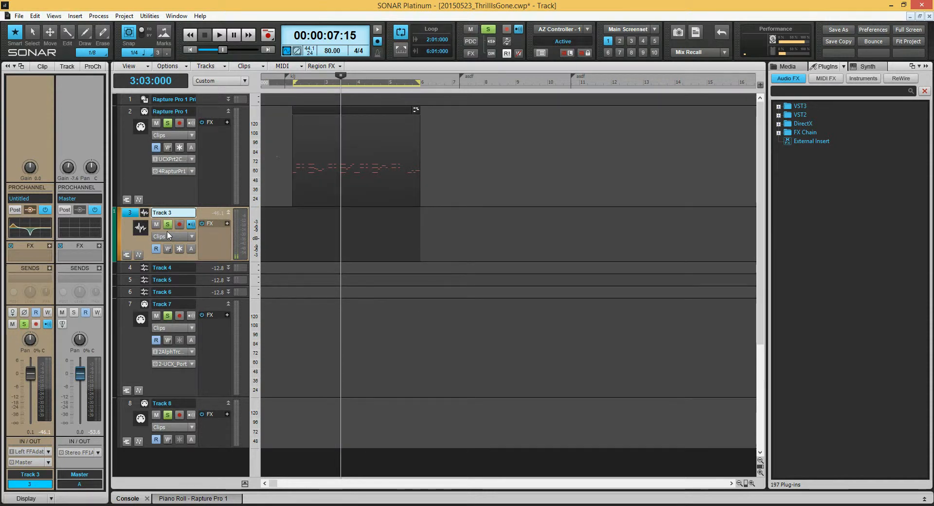
- Toggle solo on Track 3 on and off repeatedly, leaving it unsoloed
{"action": "key", "text": "slash"}
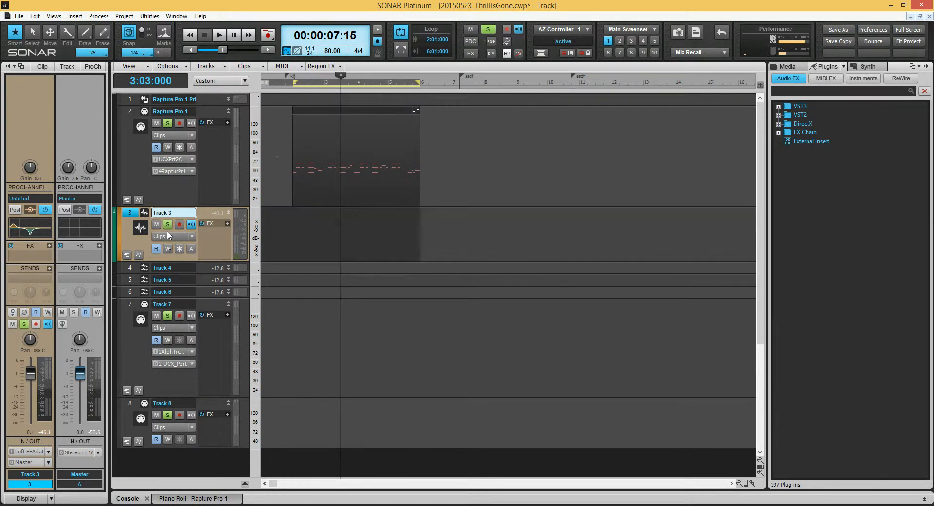
{"action": "key", "text": "slash"}
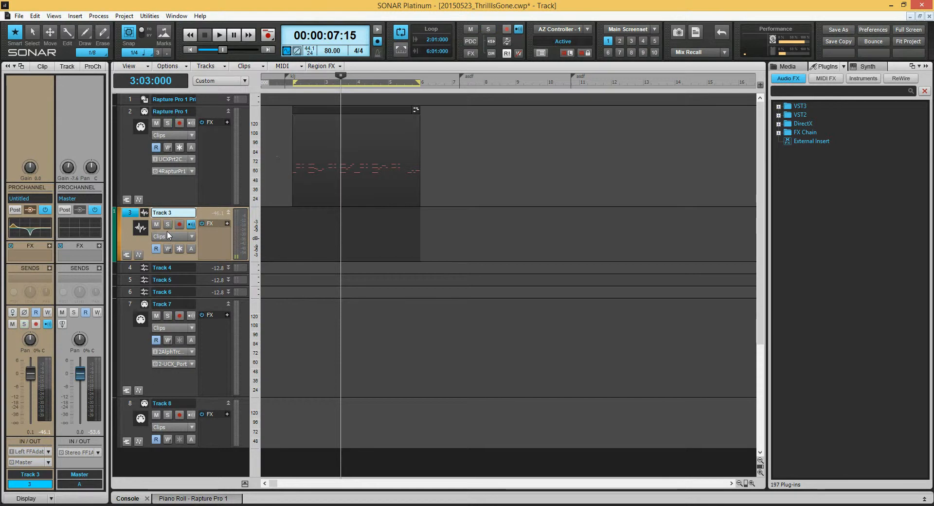
{"action": "key", "text": "slash"}
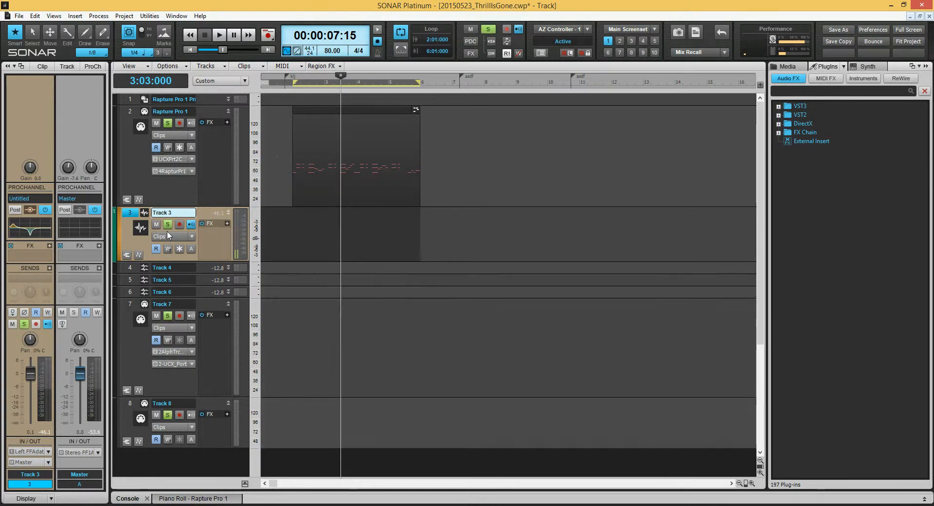
{"action": "key", "text": "slash"}
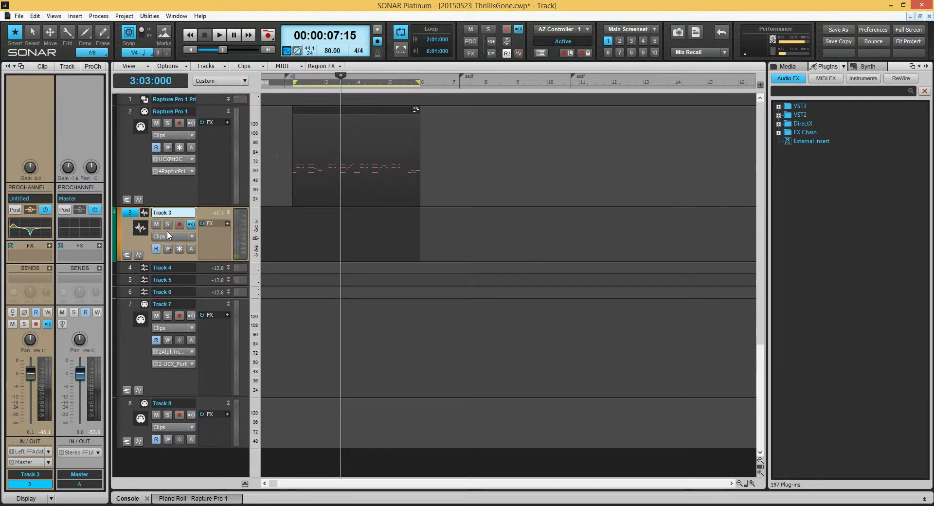
- Start and stop playback, then fit the whole project into the track view
{"action": "key", "text": "space"}
{"action": "key", "text": "space"}
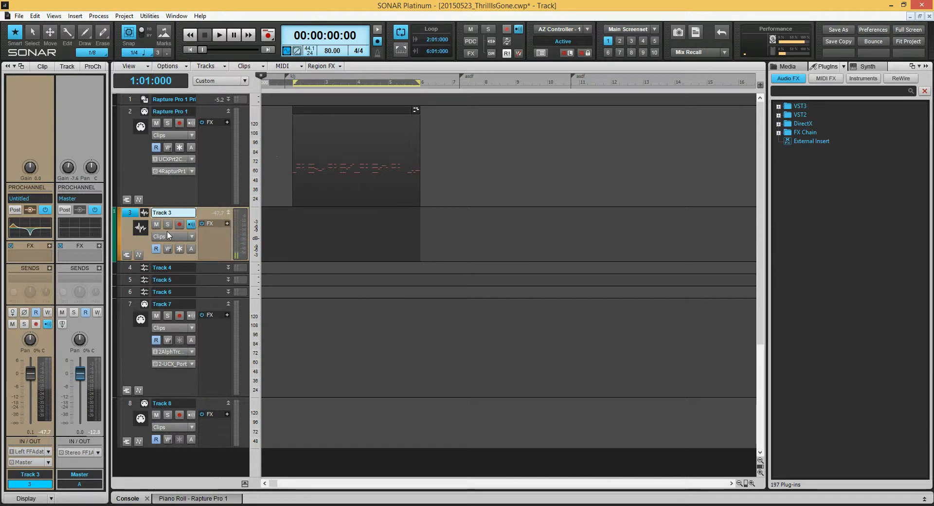
{"action": "left_click", "coordinate": [435, 77]}
{"action": "key", "text": "shift+f"}
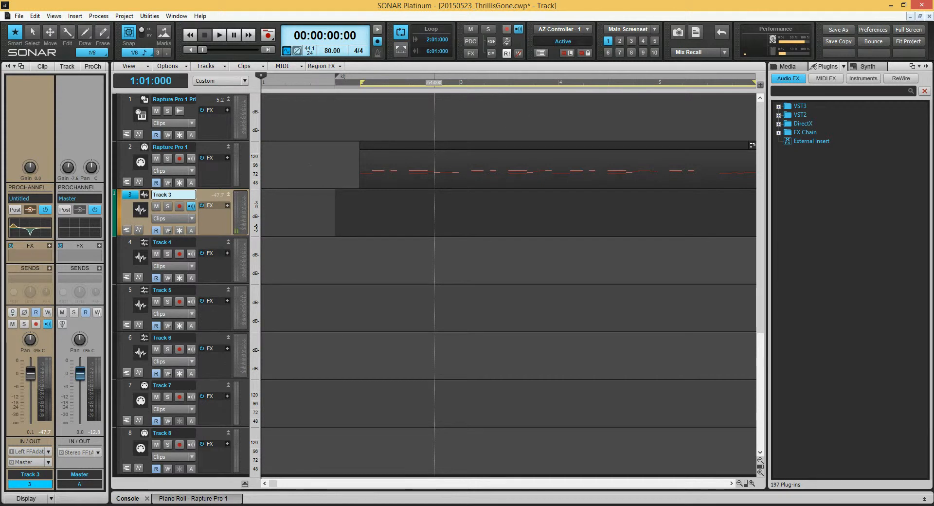
- Move the now time to bar 4, then jump between the project start and end, finishing at the start
{"action": "left_click", "coordinate": [553, 84]}
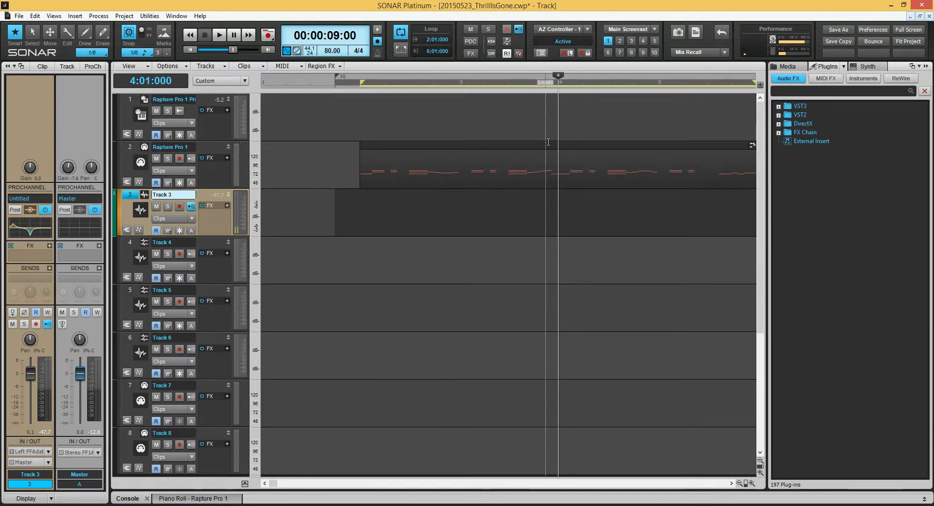
{"action": "key", "text": "w"}
{"action": "key", "text": "w"}
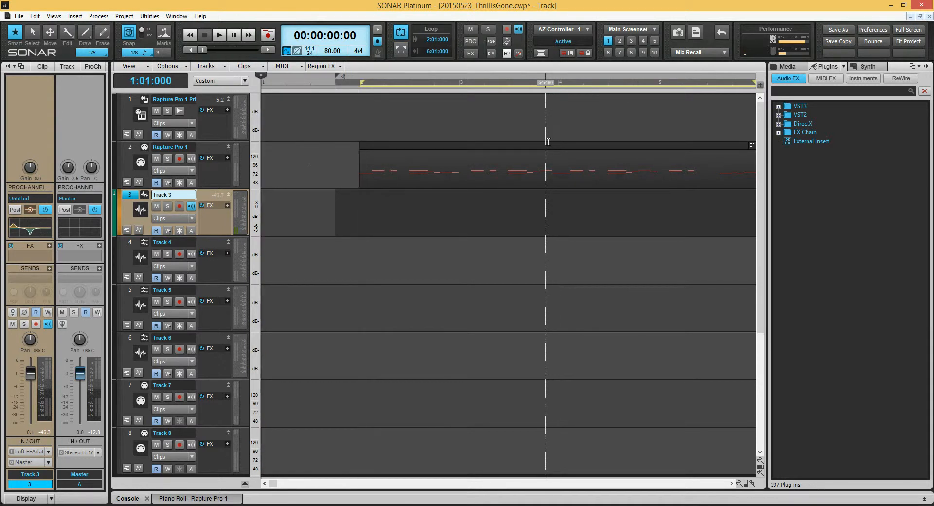
{"action": "key", "text": "ctrl+End"}
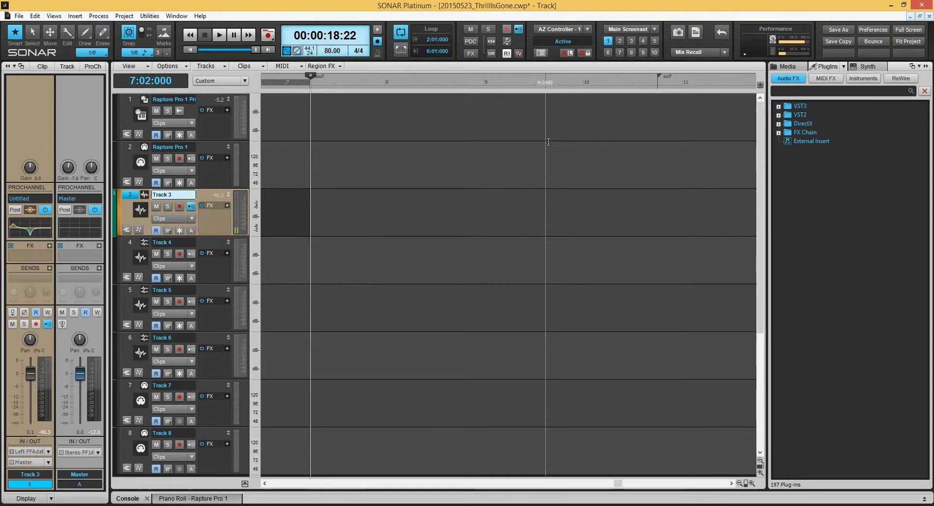
{"action": "key", "text": "w"}
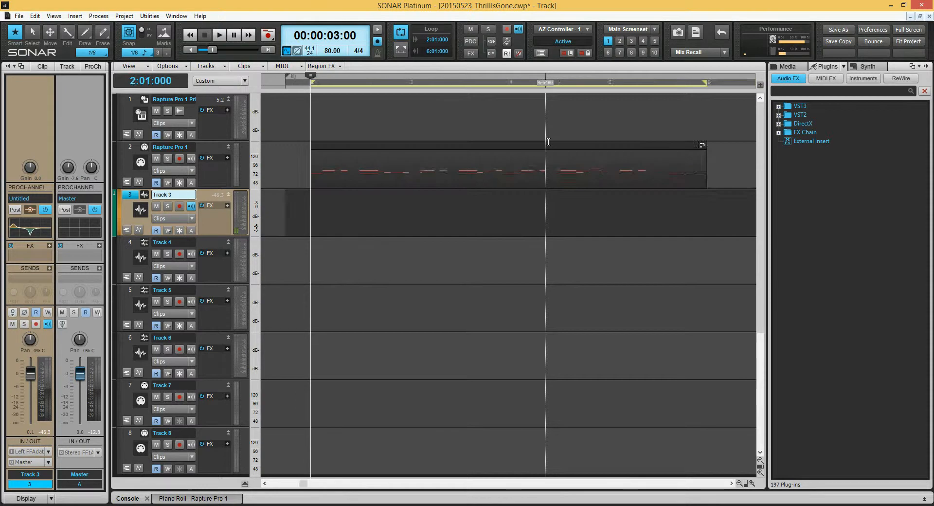
{"action": "key", "text": "w"}
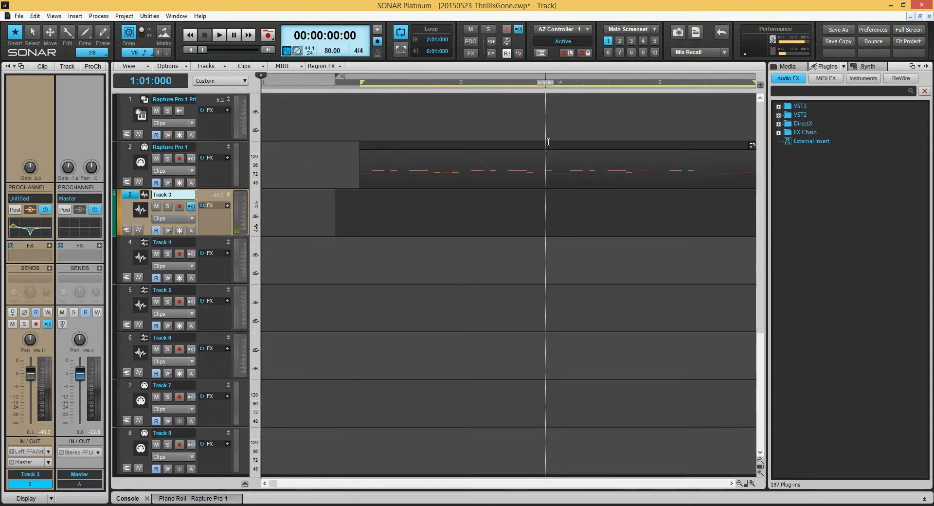
{"action": "key", "text": "F11"}
{"action": "type", "text": "igh"}
{"action": "key", "text": "Return"}
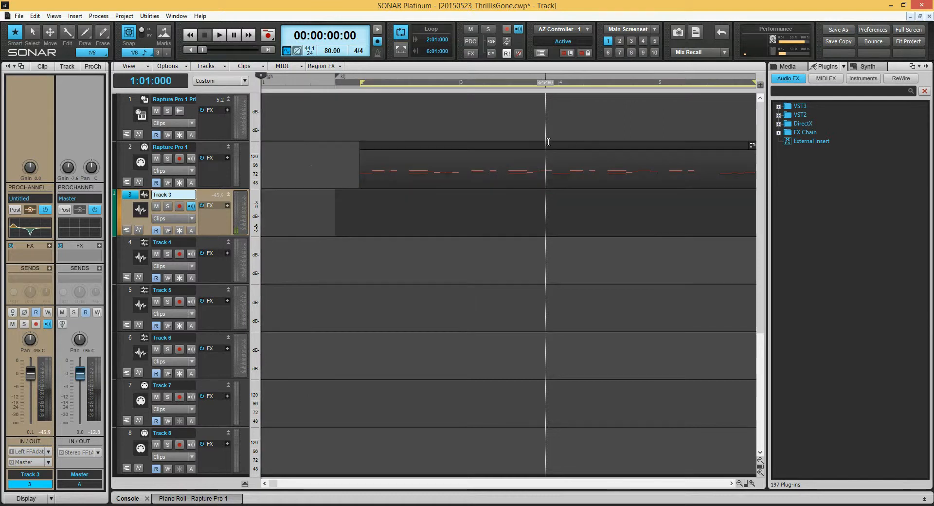
- Move the track focus up and down through the tracks to Track 6
{"action": "key", "text": "Up"}
{"action": "key", "text": "Down"}
{"action": "key", "text": "Down"}
{"action": "key", "text": "Down"}
{"action": "key", "text": "Down"}
{"action": "key", "text": "Down"}
{"action": "key", "text": "Up"}
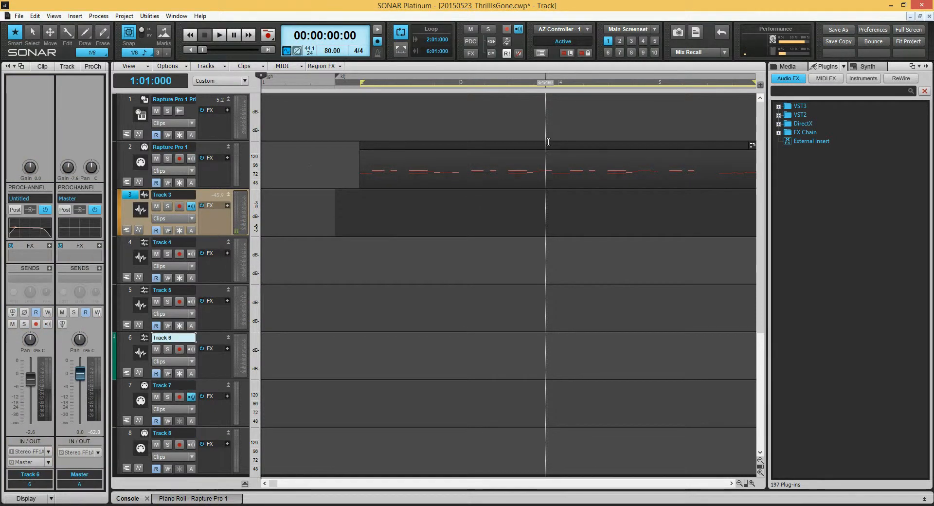
- Step the track focus up and down between neighbouring tracks, ending again on Track 6
{"action": "key", "text": "Up"}
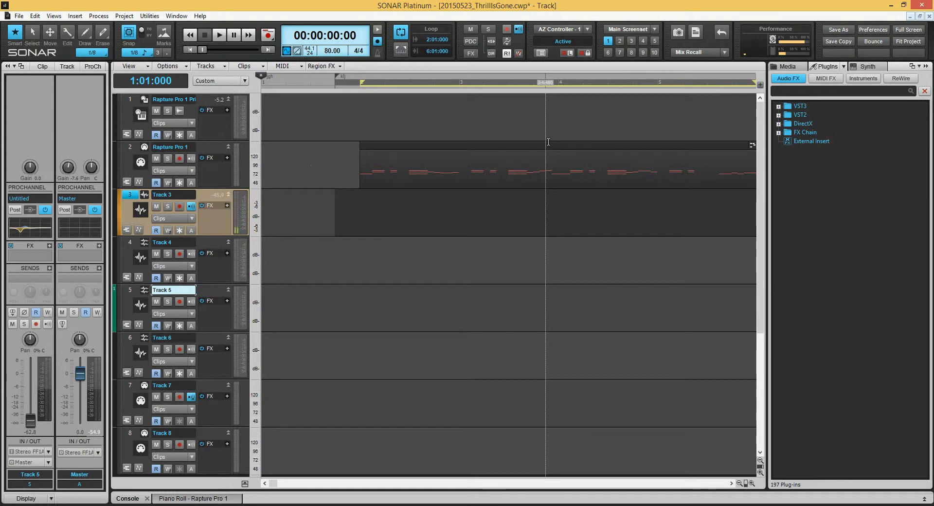
{"action": "key", "text": "Down"}
{"action": "key", "text": "Down"}
{"action": "key", "text": "Down"}
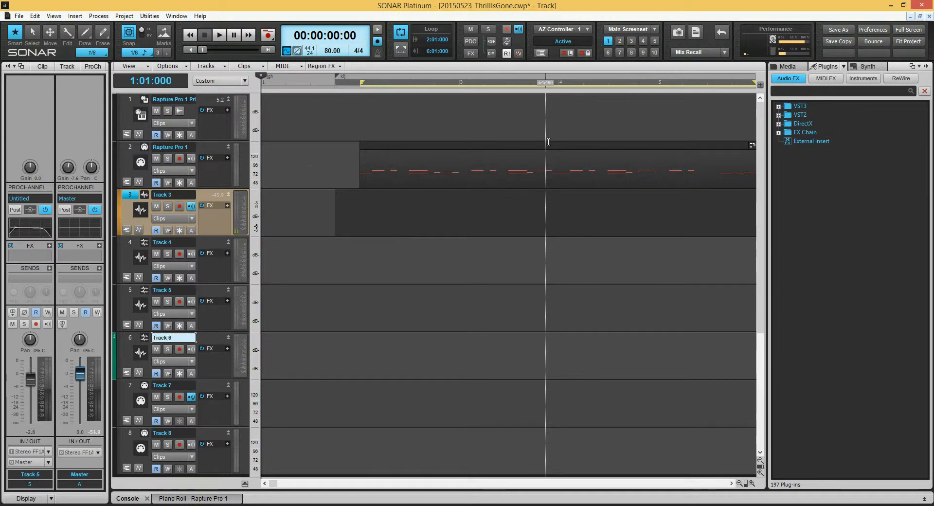
{"action": "key", "text": "Up"}
{"action": "key", "text": "Up"}
{"action": "key", "text": "Up"}
{"action": "key", "text": "Up"}
{"action": "key", "text": "Down"}
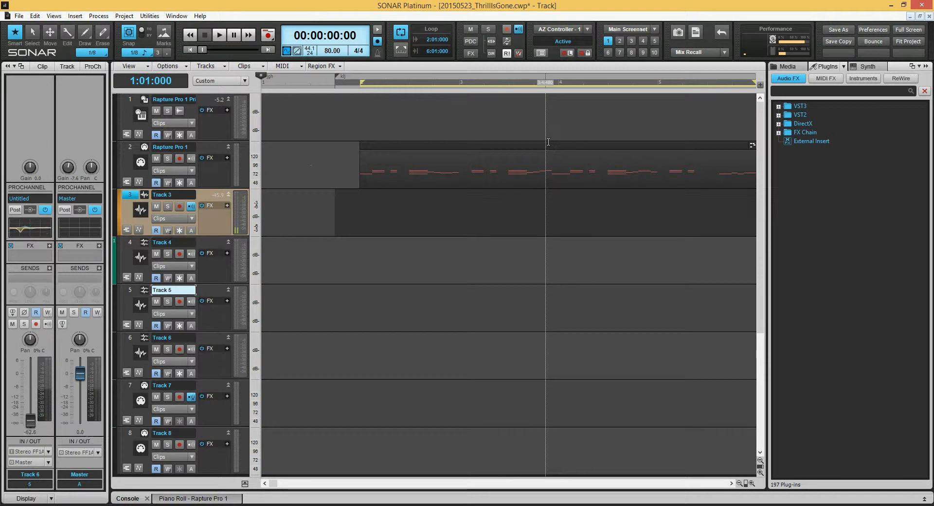
{"action": "key", "text": "Down"}
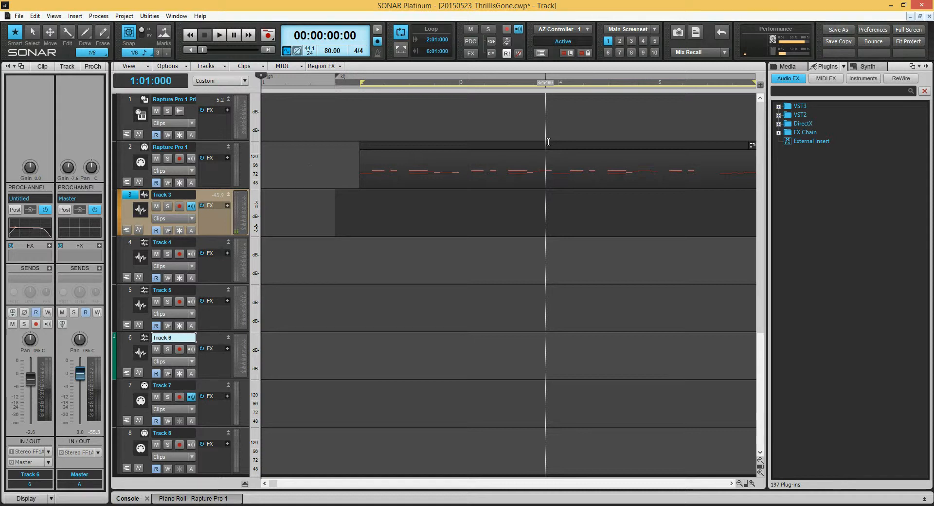
- Open Track 6's ProChannel QuadCurve equalizer and raise the high-pass frequency to 112 Hz
{"action": "left_click", "coordinate": [92, 66]}
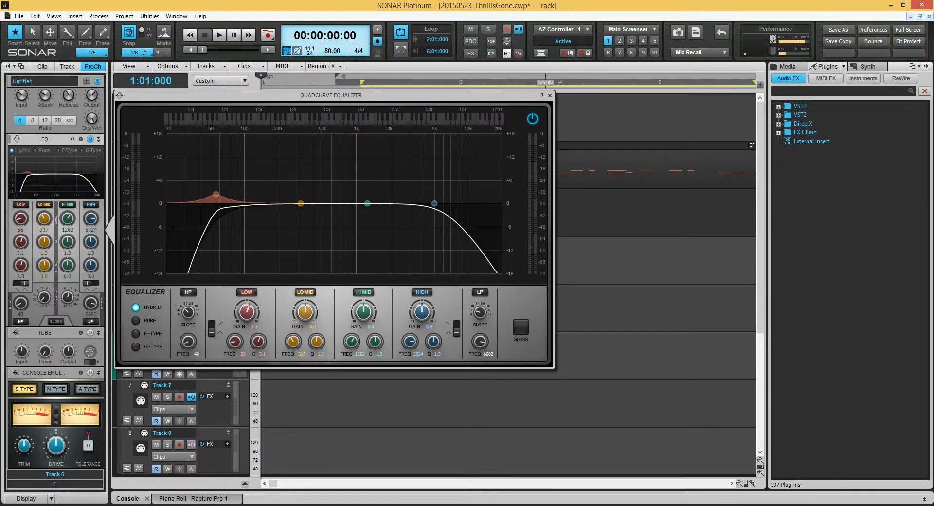
{"action": "mouse_move", "coordinate": [188, 313]}
{"action": "left_mouse_down"}
{"action": "mouse_move", "coordinate": [188, 298]}
{"action": "mouse_move", "coordinate": [189, 321]}
{"action": "mouse_move", "coordinate": [189, 303]}
{"action": "left_mouse_up"}
{"action": "left_click_drag", "start_coordinate": [188, 341], "coordinate": [188, 332]}
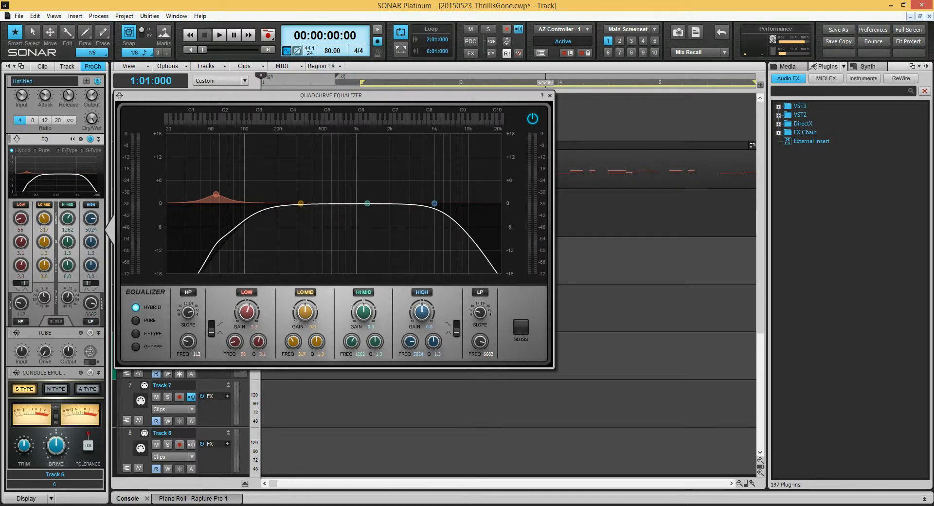
- Cycle the equalizer type through E-Type and G-Type, returning to Hybrid
{"action": "left_click", "coordinate": [135, 334]}
{"action": "left_click", "coordinate": [136, 347]}
{"action": "left_click", "coordinate": [135, 307]}
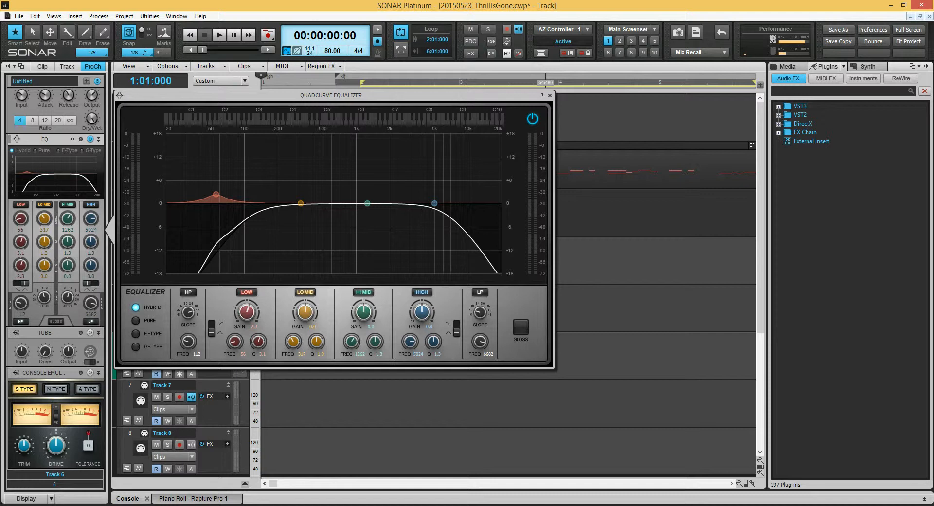
- Boost the low band to about 12 dB with a Q of 4.2, and steepen the low-pass slope
{"action": "left_click_drag", "start_coordinate": [247, 312], "coordinate": [247, 290]}
{"action": "left_click_drag", "start_coordinate": [258, 341], "coordinate": [258, 365]}
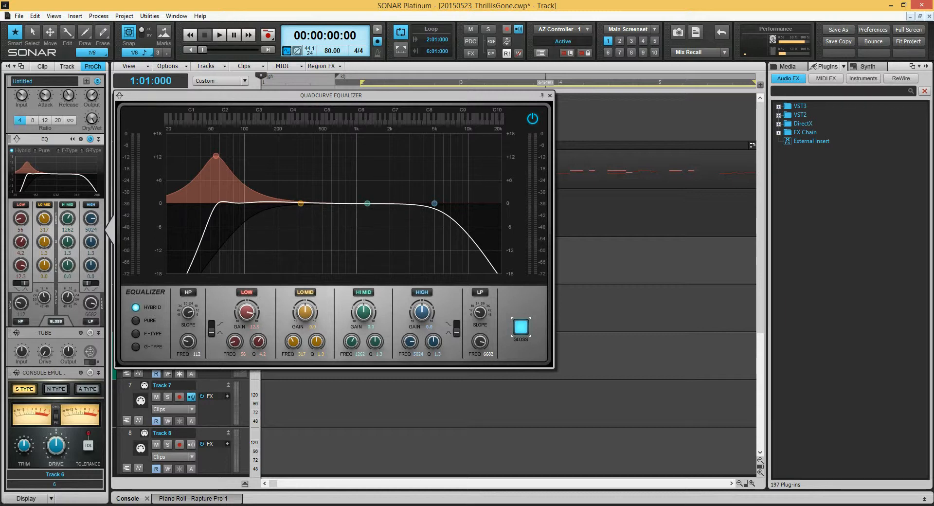
{"action": "mouse_move", "coordinate": [480, 312]}
{"action": "left_mouse_down"}
{"action": "mouse_move", "coordinate": [480, 291]}
{"action": "mouse_move", "coordinate": [480, 317]}
{"action": "mouse_move", "coordinate": [480, 304]}
{"action": "left_mouse_up"}
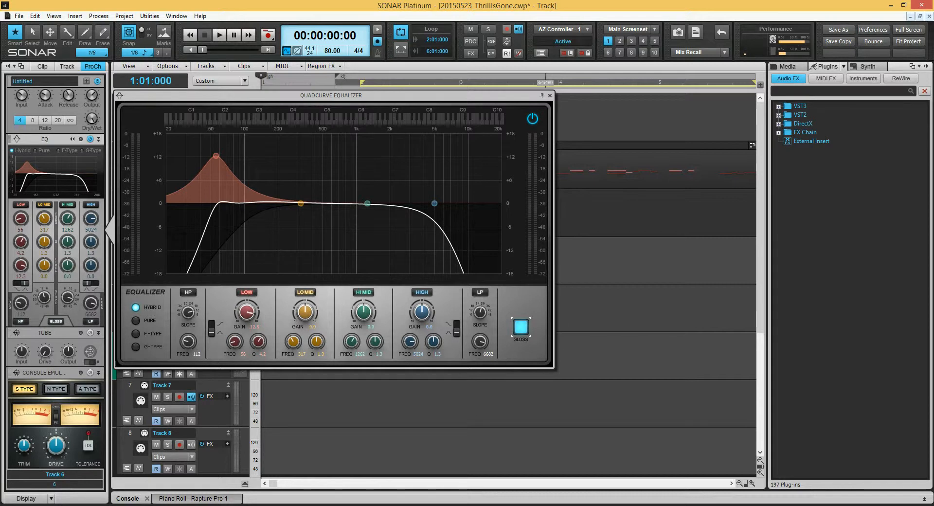
- Cut the hi-mid band to -18 dB and narrow its Q to 16
{"action": "left_click_drag", "start_coordinate": [367, 203], "coordinate": [367, 272]}
{"action": "scroll", "coordinate": [317, 148], "scroll_direction": "down", "scroll_amount": 5}
{"action": "scroll", "coordinate": [317, 148], "scroll_direction": "up", "scroll_amount": 10}
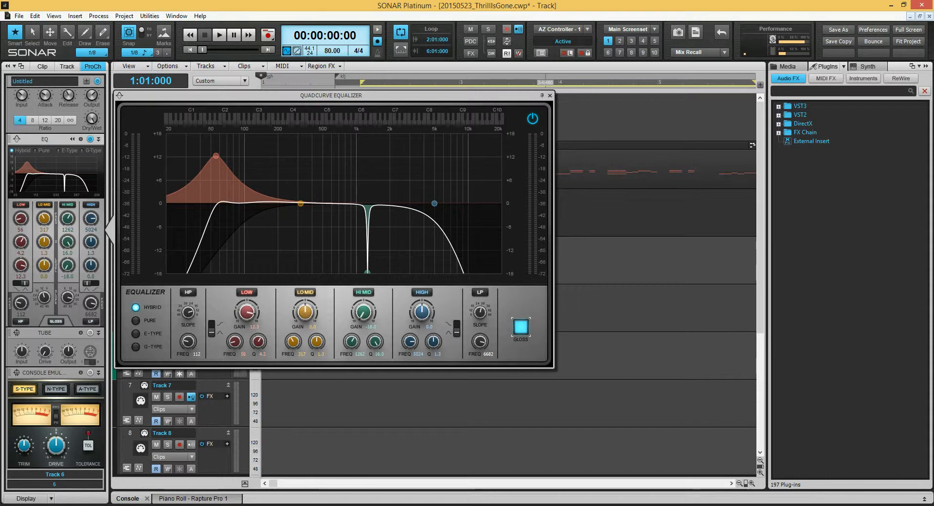
- Move the hi-mid band to about 650 Hz and boost it to 18 dB
{"action": "left_click_drag", "start_coordinate": [367, 272], "coordinate": [316, 271]}
{"action": "left_click_drag", "start_coordinate": [312, 272], "coordinate": [335, 135]}
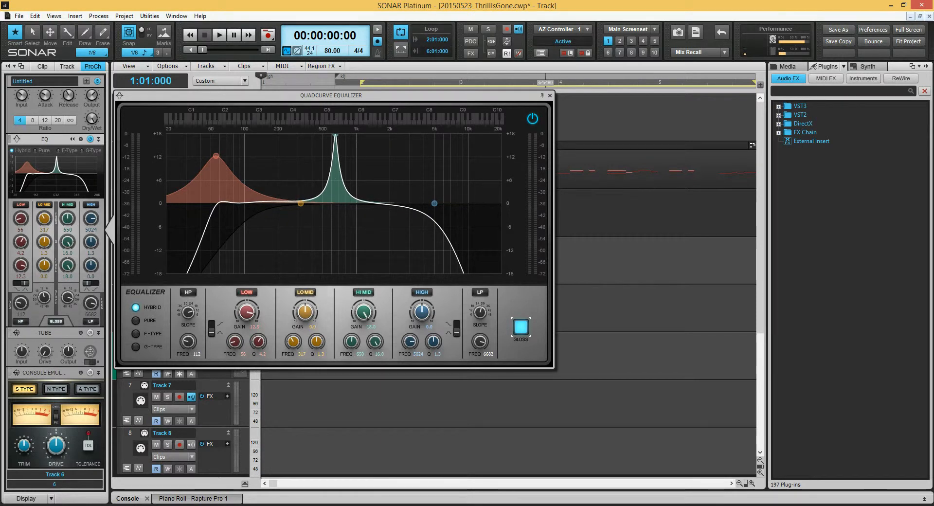
- Compare the Pure, E-Type and G-Type modes while nudging the hi-mid to about 767 Hz, ending in Hybrid
{"action": "left_click", "coordinate": [136, 321]}
{"action": "mouse_move", "coordinate": [335, 135]}
{"action": "left_mouse_down"}
{"action": "mouse_move", "coordinate": [326, 135]}
{"action": "mouse_move", "coordinate": [339, 135]}
{"action": "left_mouse_up"}
{"action": "left_click", "coordinate": [136, 334]}
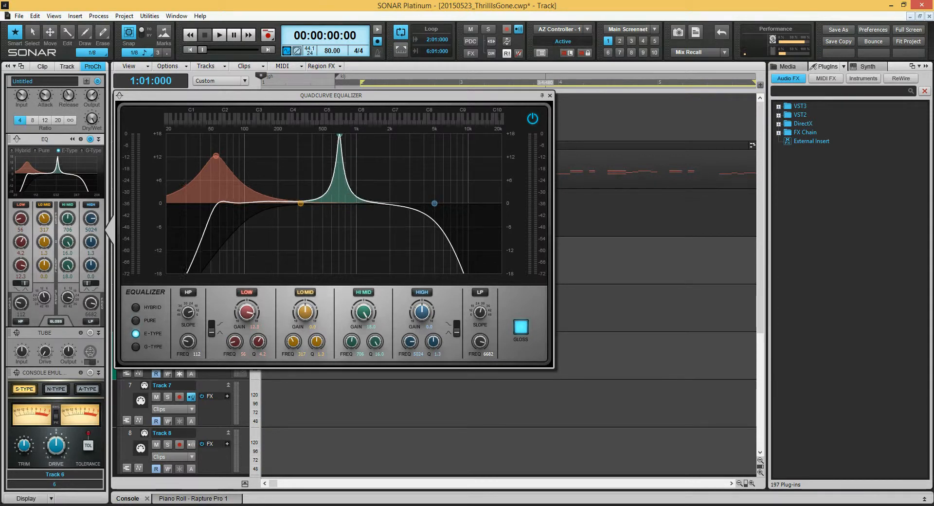
{"action": "left_click_drag", "start_coordinate": [339, 135], "coordinate": [344, 135]}
{"action": "left_click", "coordinate": [136, 347]}
{"action": "left_click", "coordinate": [136, 307]}
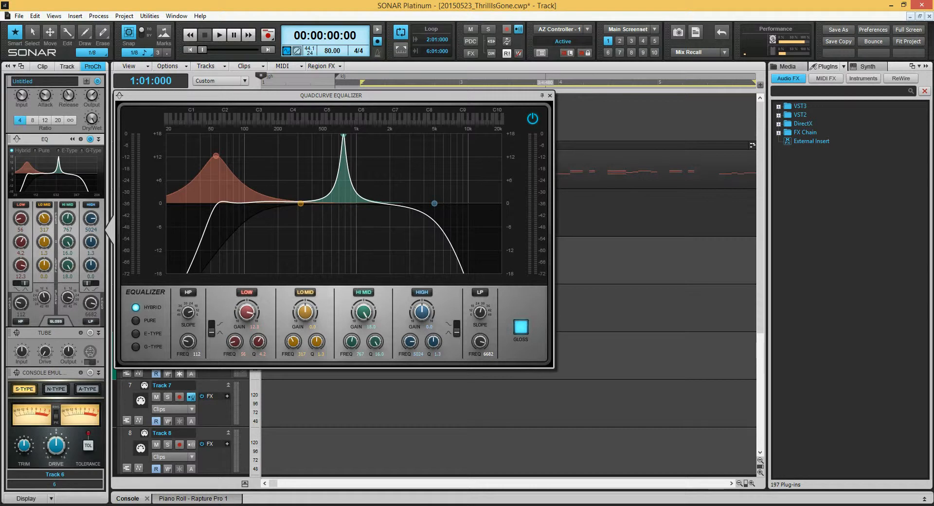
- Switch the high and low bands to shelf shapes
{"action": "left_click", "coordinate": [456, 327]}
{"action": "left_click", "coordinate": [211, 329]}
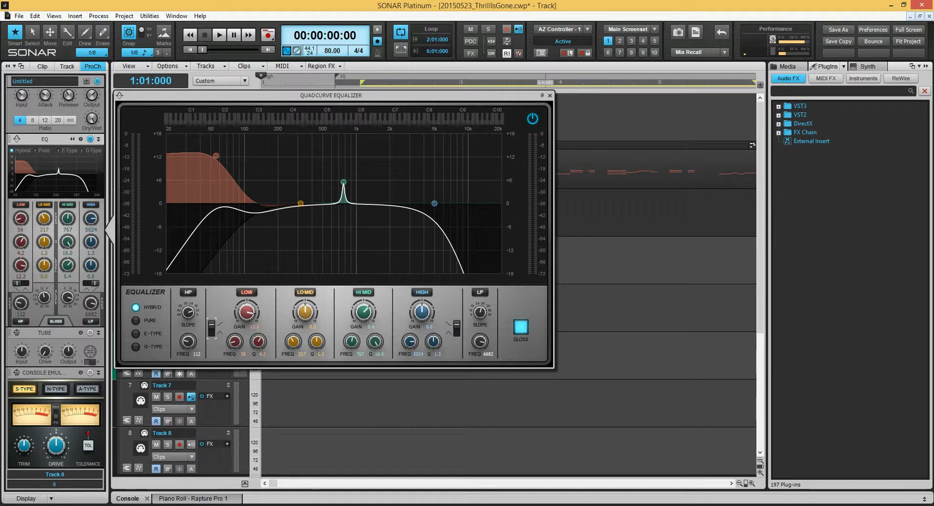
- Boost the high shelf band, then adjust its Q and lower its gain somewhat
{"action": "left_click_drag", "start_coordinate": [443, 204], "coordinate": [443, 148]}
{"action": "scroll", "coordinate": [442, 148], "scroll_direction": "down", "scroll_amount": 4}
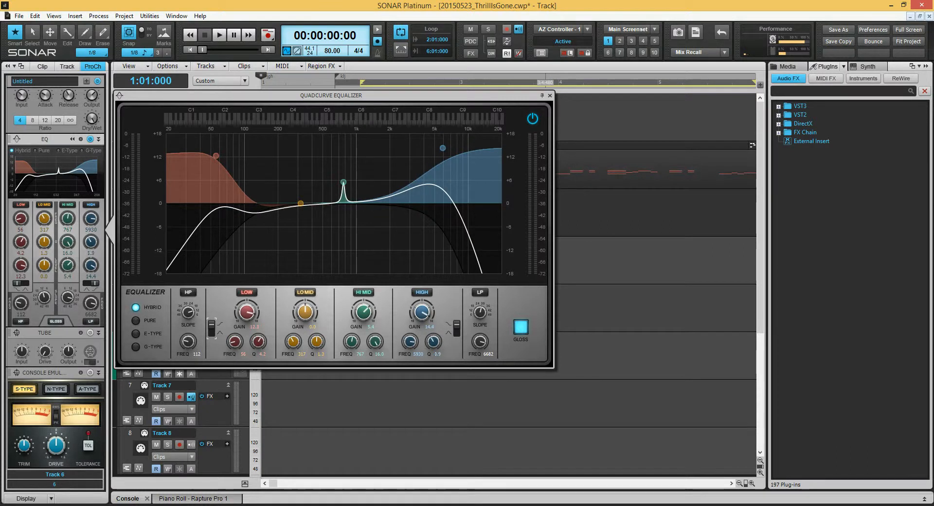
{"action": "scroll", "coordinate": [443, 148], "scroll_direction": "up", "scroll_amount": 3}
{"action": "scroll", "coordinate": [442, 148], "scroll_direction": "down", "scroll_amount": 4}
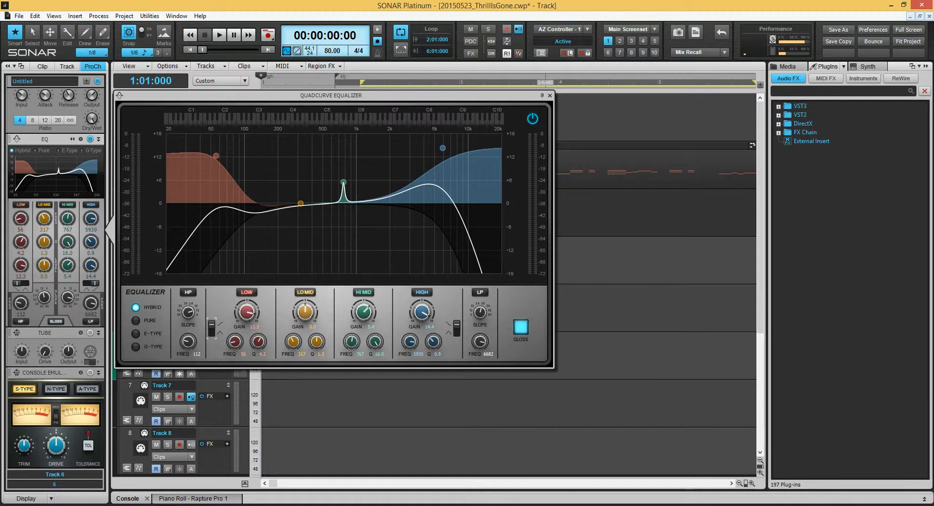
{"action": "left_click_drag", "start_coordinate": [443, 147], "coordinate": [443, 168]}
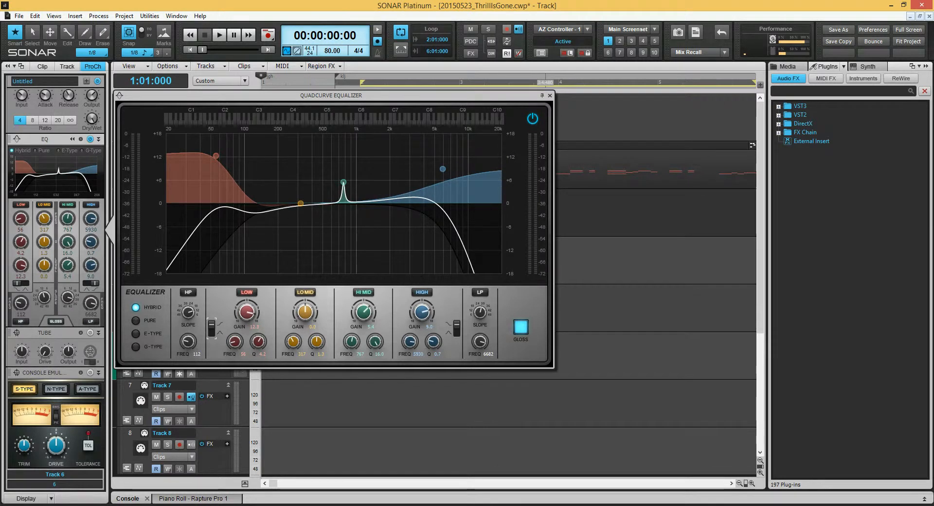
- Sweep the high shelf band across the spectrum, leaving it at about 124 Hz
{"action": "left_click_drag", "start_coordinate": [443, 168], "coordinate": [250, 214]}
{"action": "left_click_drag", "start_coordinate": [351, 213], "coordinate": [183, 204]}
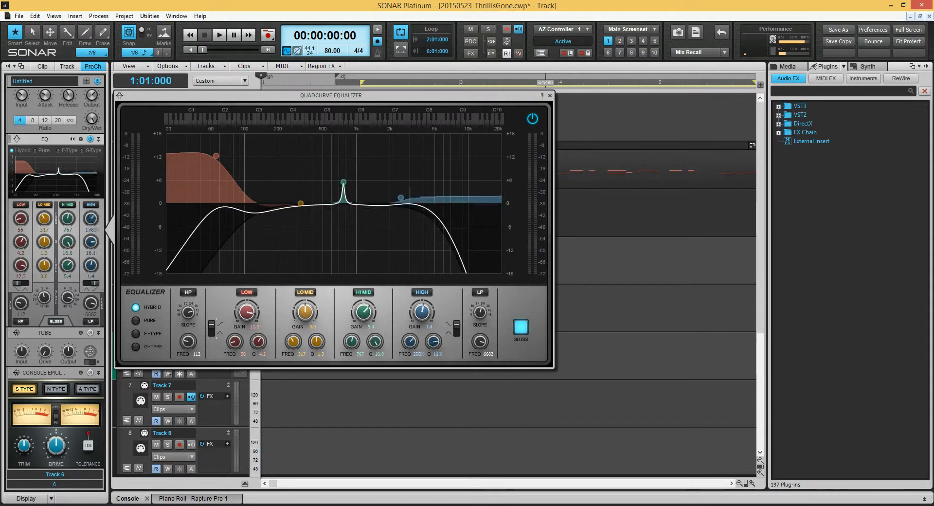
{"action": "left_click_drag", "start_coordinate": [334, 190], "coordinate": [283, 185]}
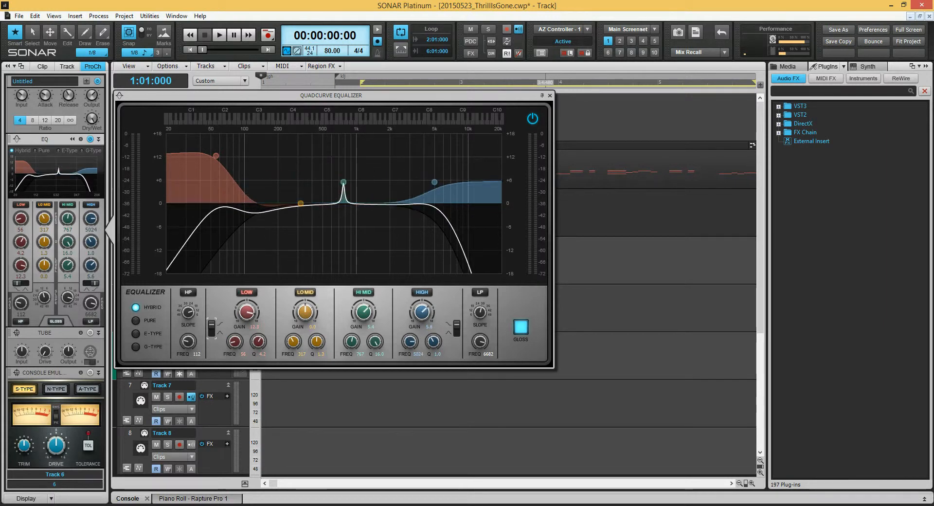
{"action": "left_click_drag", "start_coordinate": [367, 183], "coordinate": [251, 189]}
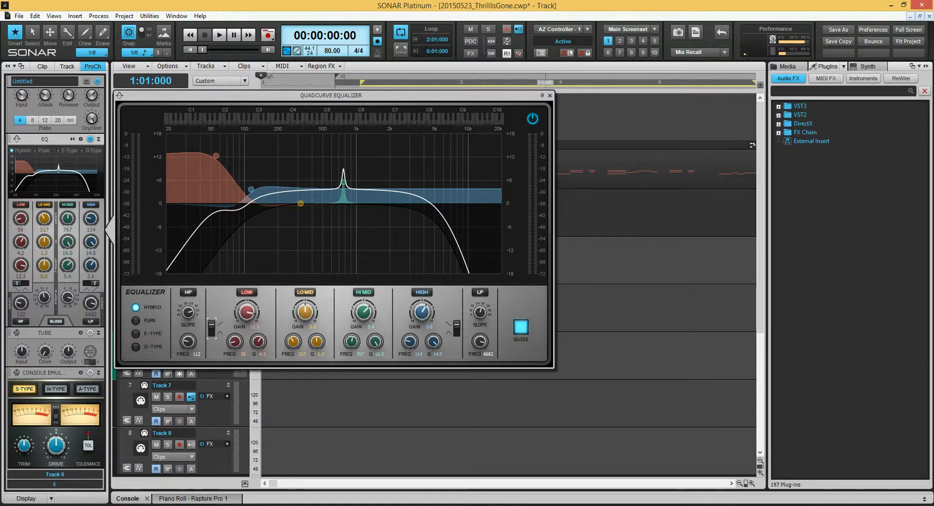
- Cut the lo-mid band to about -5 dB near 582 Hz, and accept rerouting the disconnected AlphaTrack outputs
{"action": "left_click_drag", "start_coordinate": [300, 204], "coordinate": [330, 237]}
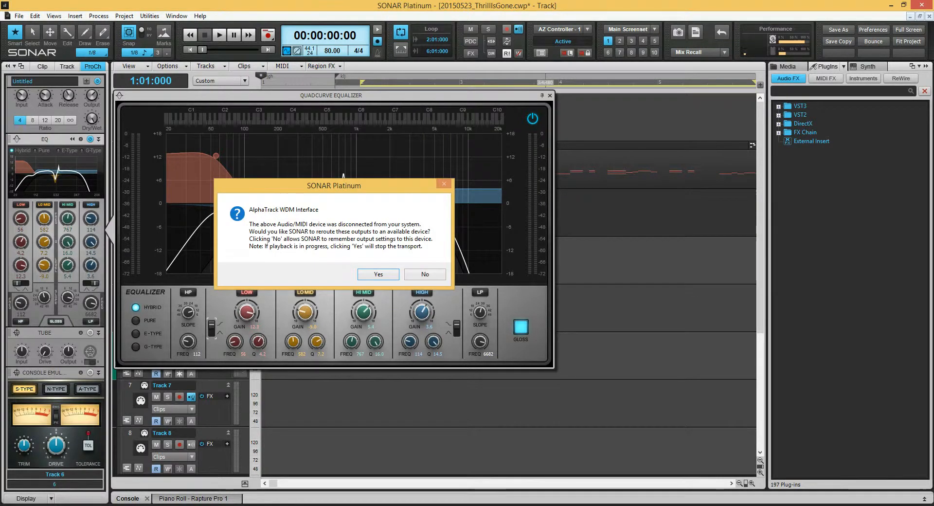
{"action": "left_click", "coordinate": [377, 276]}
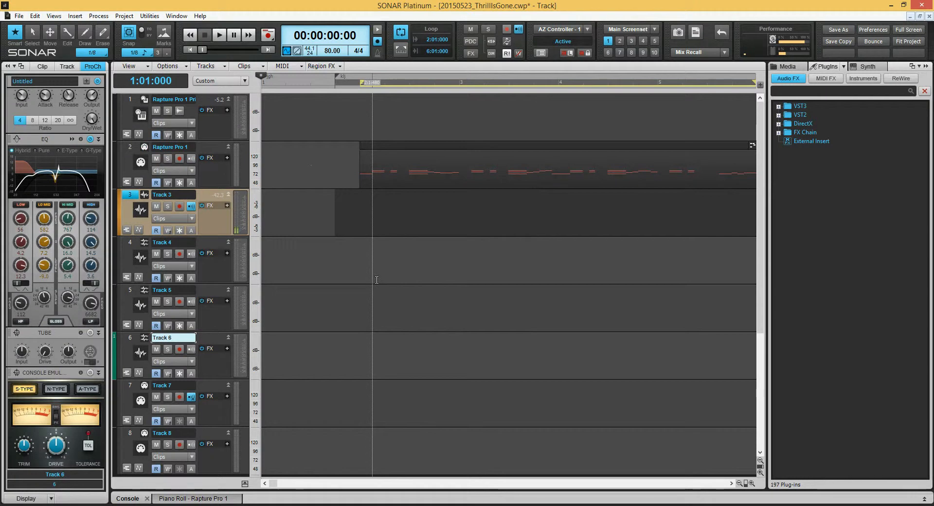
- Start and stop playback twice from the transport controls
{"action": "key", "text": "space"}
{"action": "key", "text": "ctrl+space"}
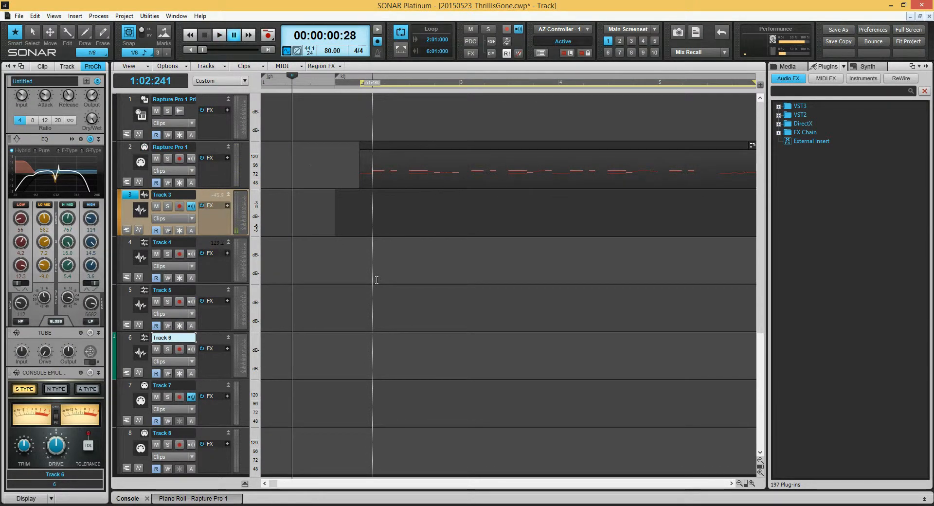
{"action": "key", "text": "space"}
{"action": "key", "text": "ctrl+space"}
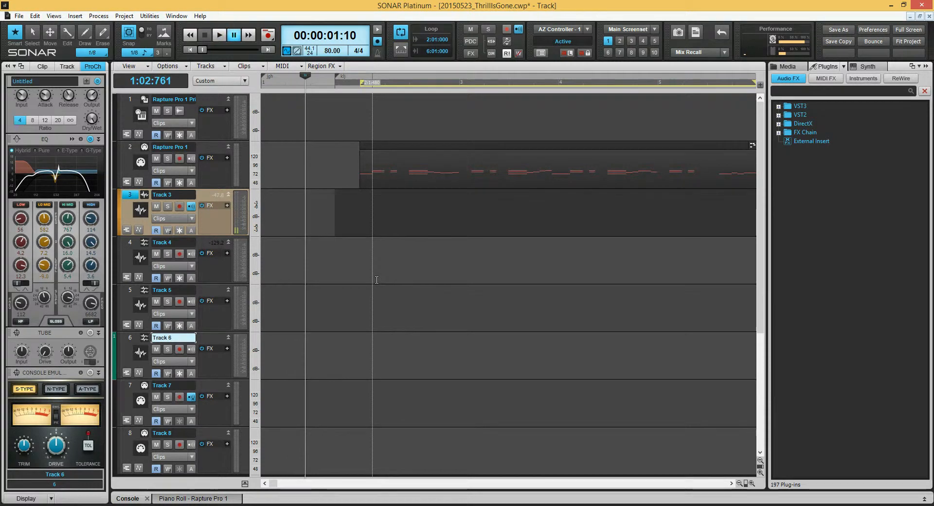